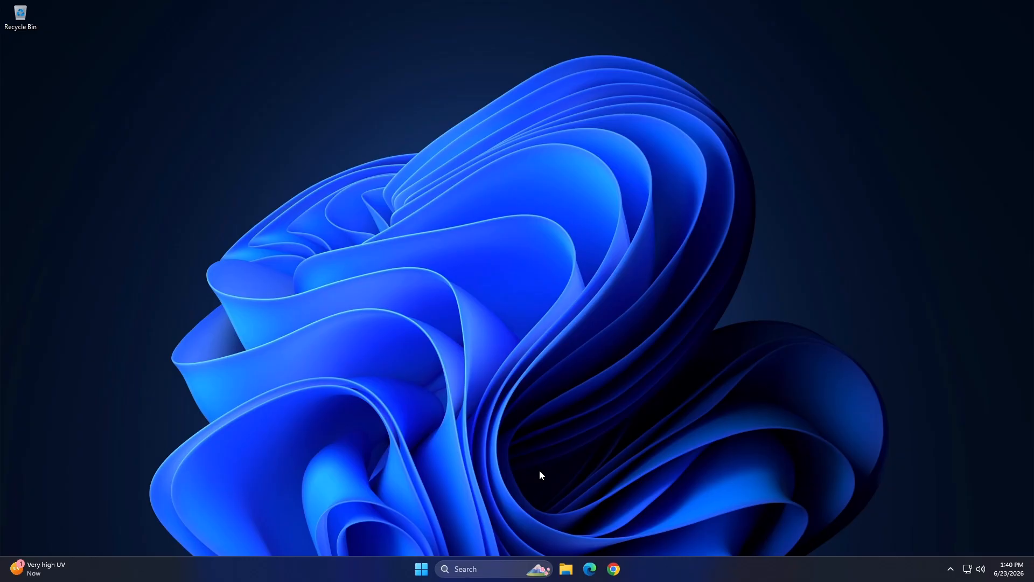
# Step: Set the Ethernet connection's network profile type to Private network in the network and internet settings
pyautogui.rightClick(421, 569)
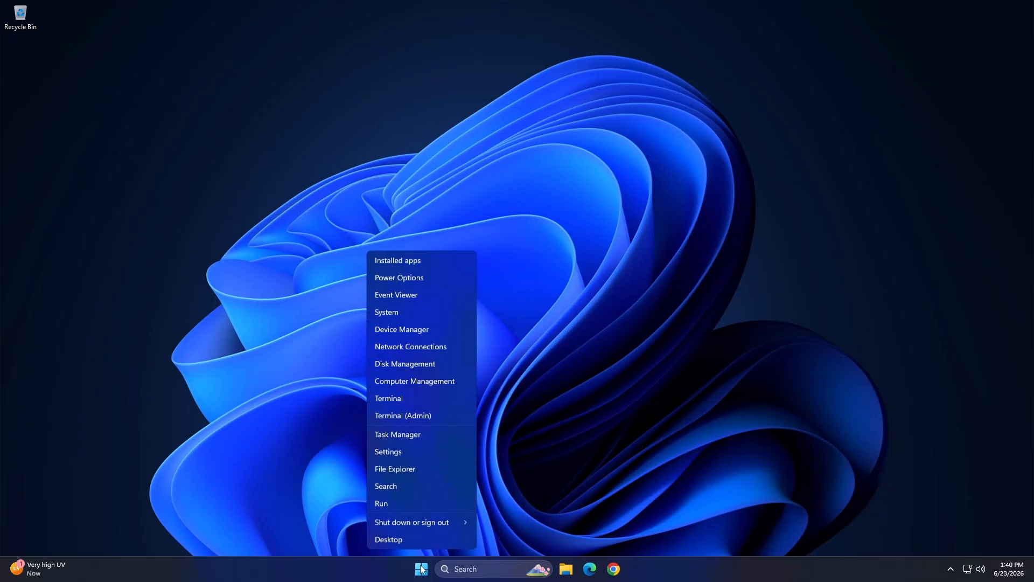
pyautogui.click(422, 456)
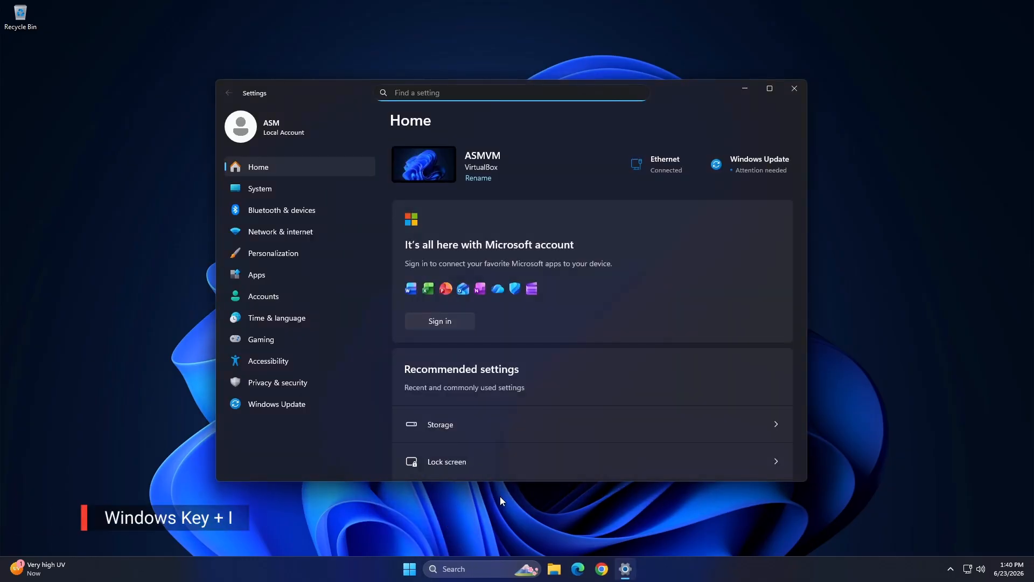
pyautogui.click(331, 234)
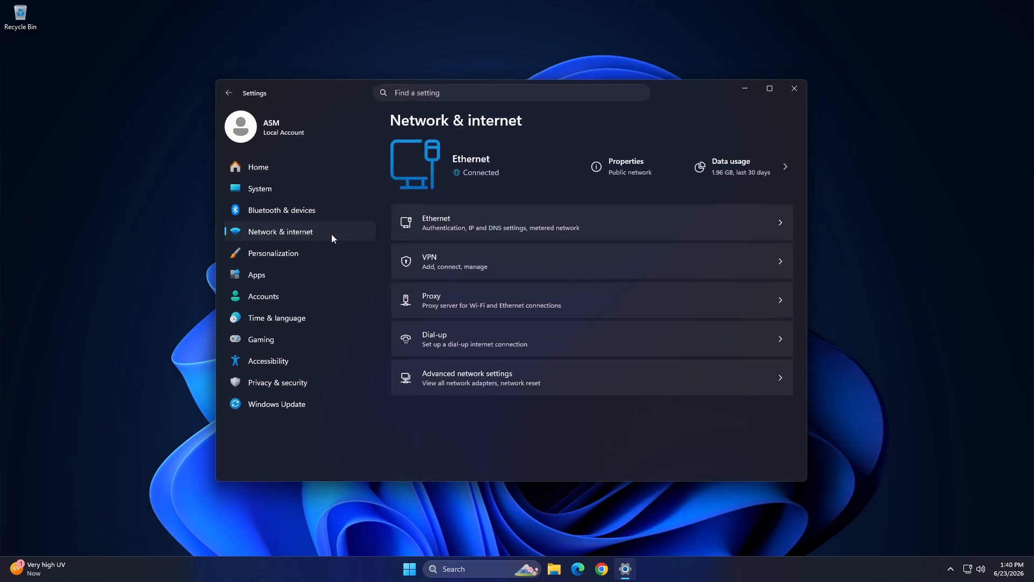
pyautogui.click(445, 224)
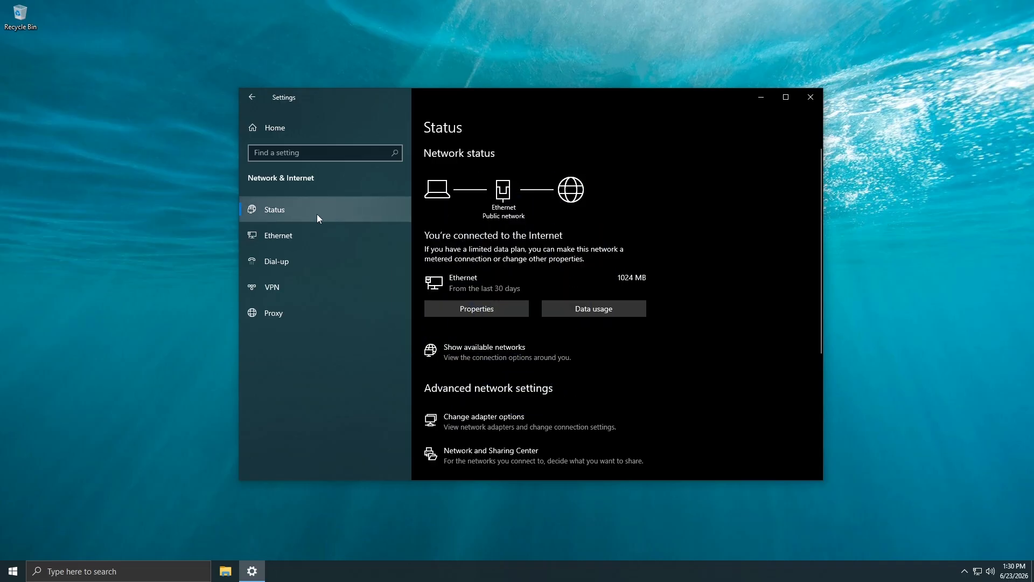
pyautogui.click(473, 308)
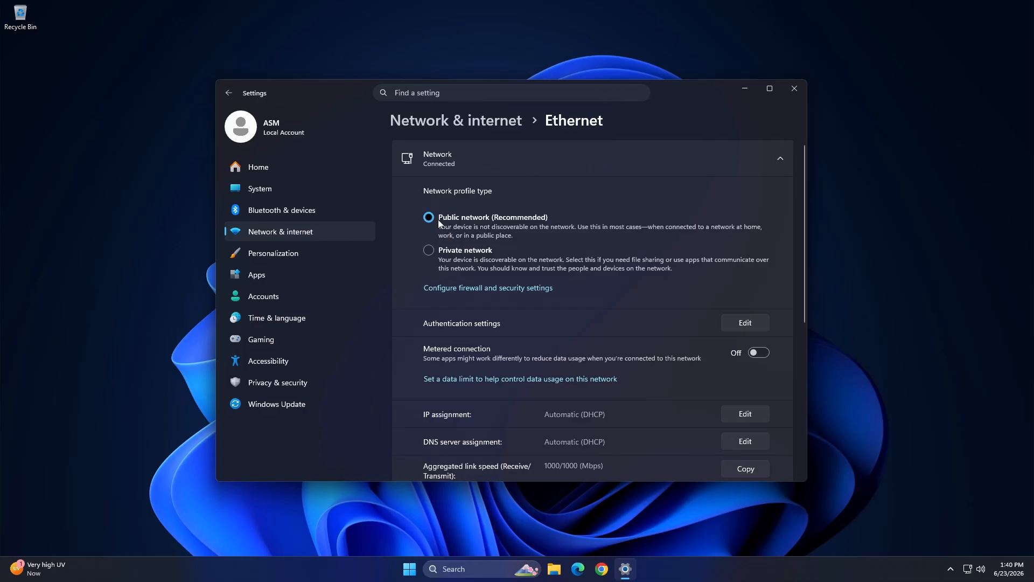
pyautogui.click(431, 253)
# Step: Open the advanced sharing settings from the advanced network settings
pyautogui.click(317, 241)
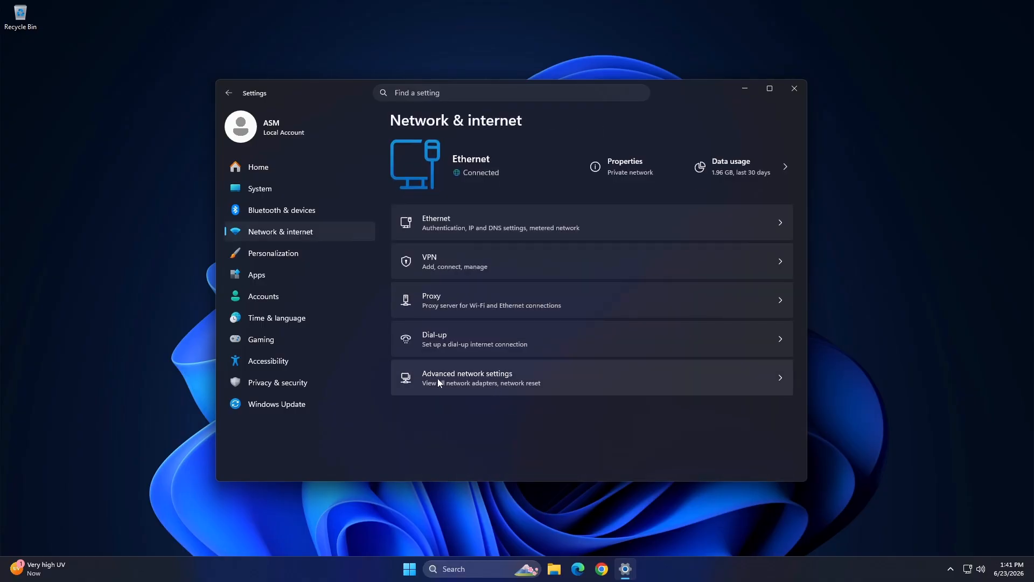
pyautogui.click(472, 382)
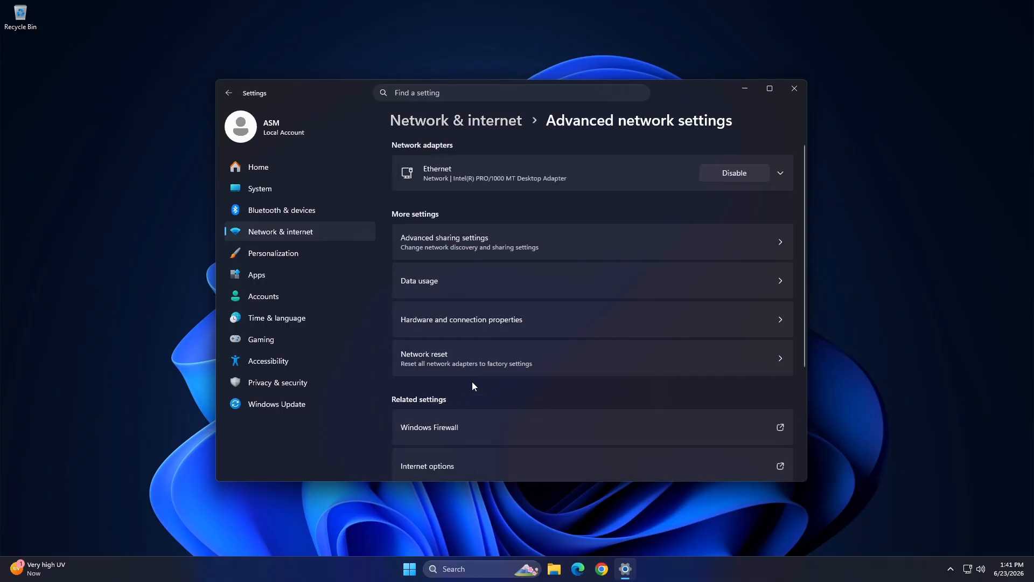
pyautogui.click(461, 246)
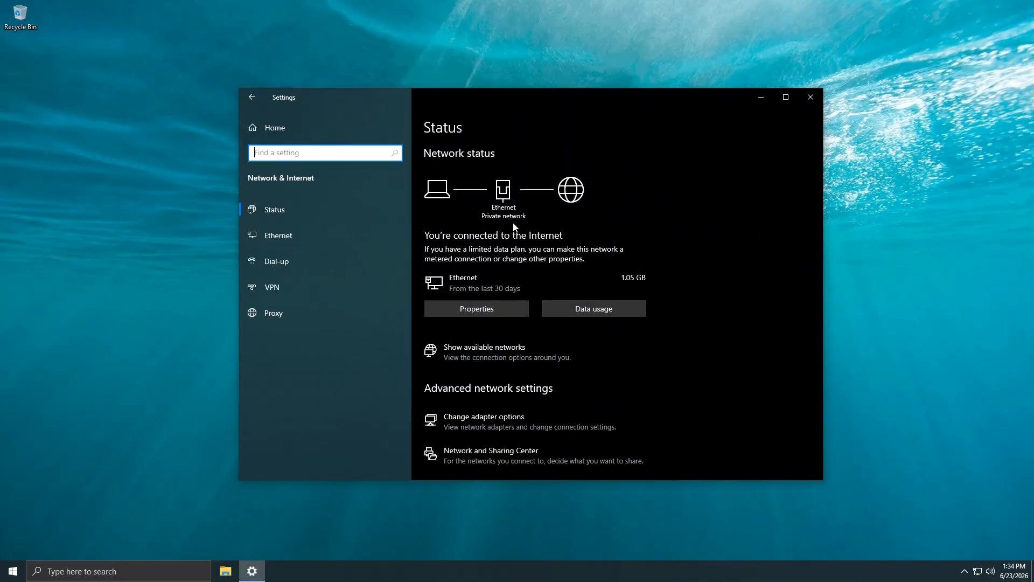
# Step: On the Windows 10 machine, open the Network and Sharing Center's advanced sharing settings and expand the Private and Guest or Public profiles
pyautogui.click(373, 211)
pyautogui.scroll(-3, 539, 357)
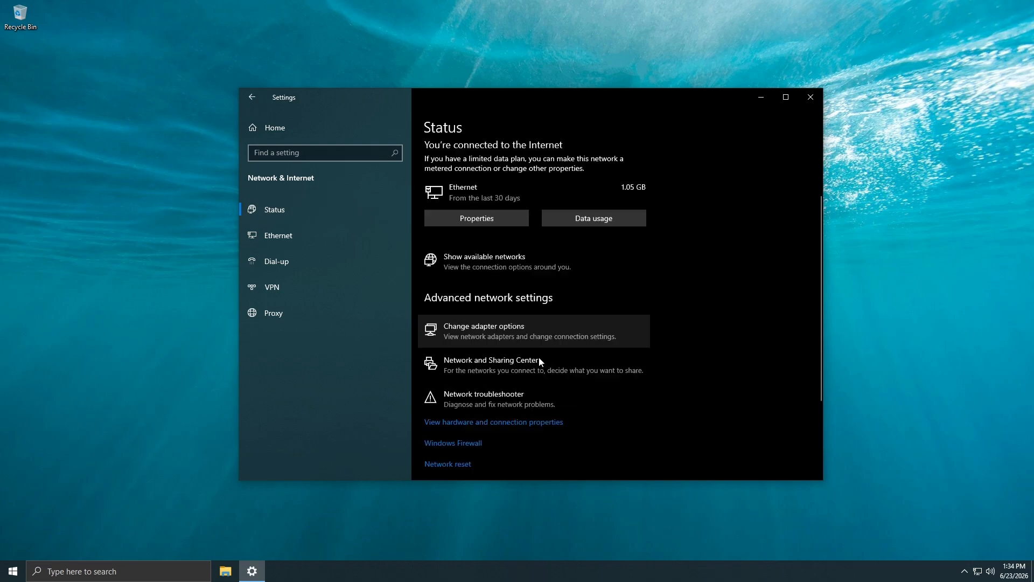
pyautogui.click(482, 337)
pyautogui.click(273, 200)
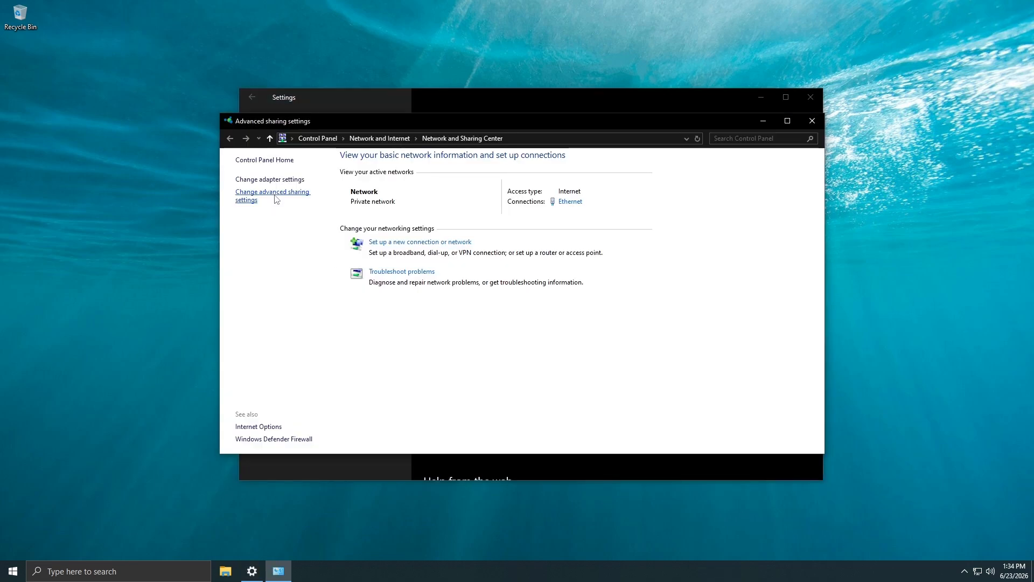
pyautogui.click(673, 203)
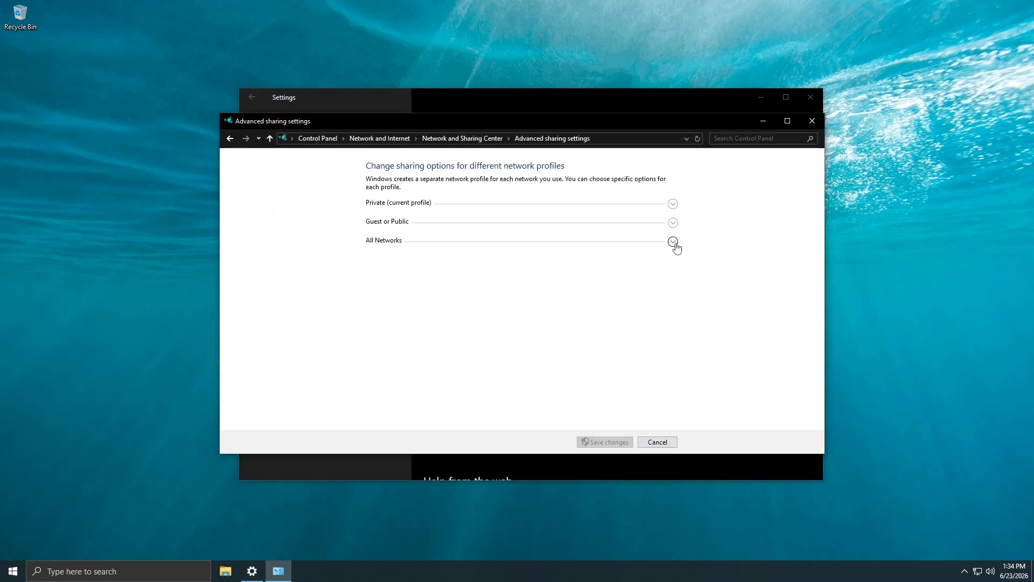
pyautogui.click(673, 222)
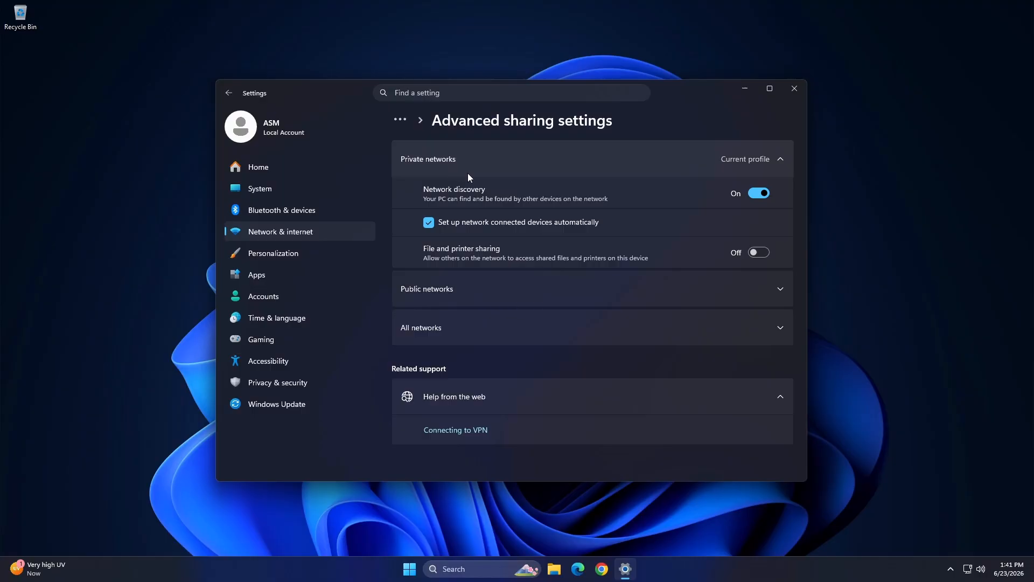
# Step: Make sure network discovery is on for private networks and turn on file and printer sharing there
pyautogui.click(760, 199)
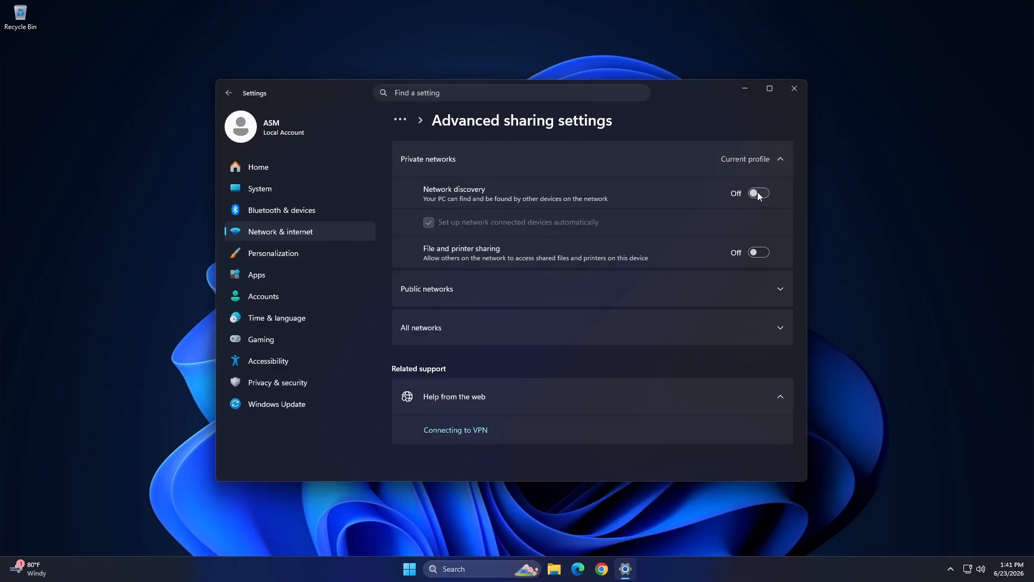
pyautogui.click(760, 200)
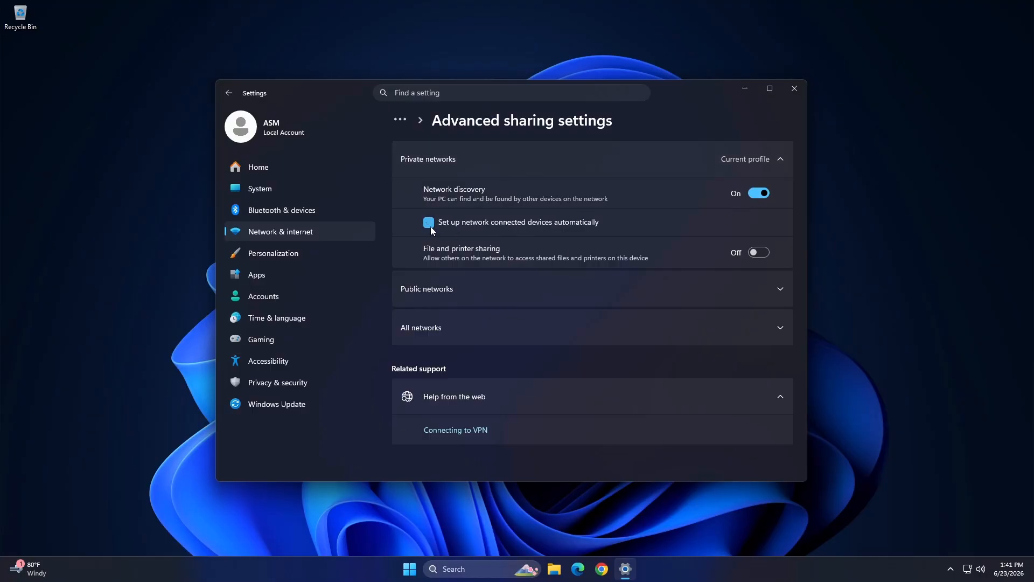
pyautogui.click(760, 254)
# Step: Review the public network options, make sure password protected sharing is off for all networks, and close Settings
pyautogui.click(734, 286)
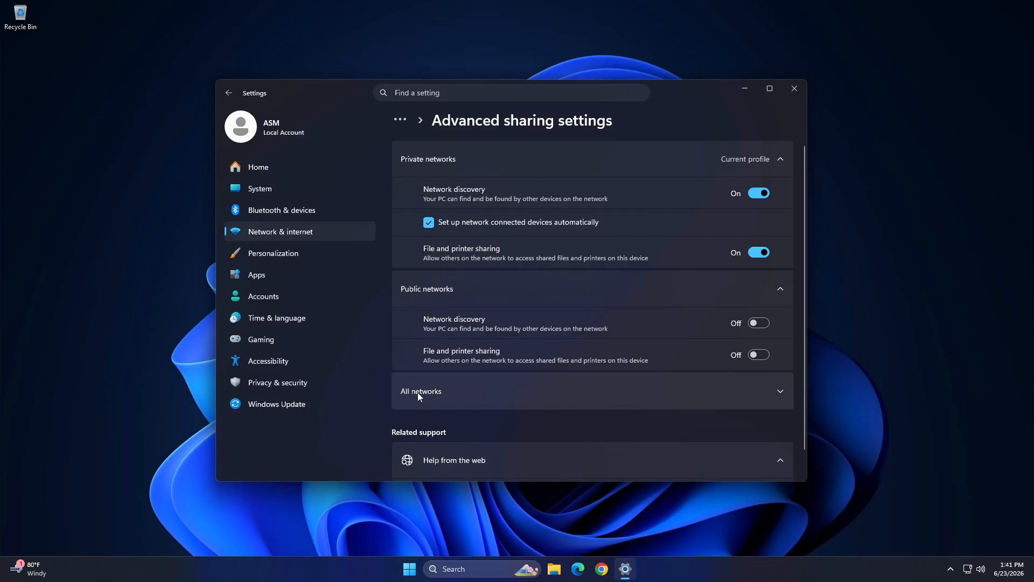
pyautogui.click(484, 397)
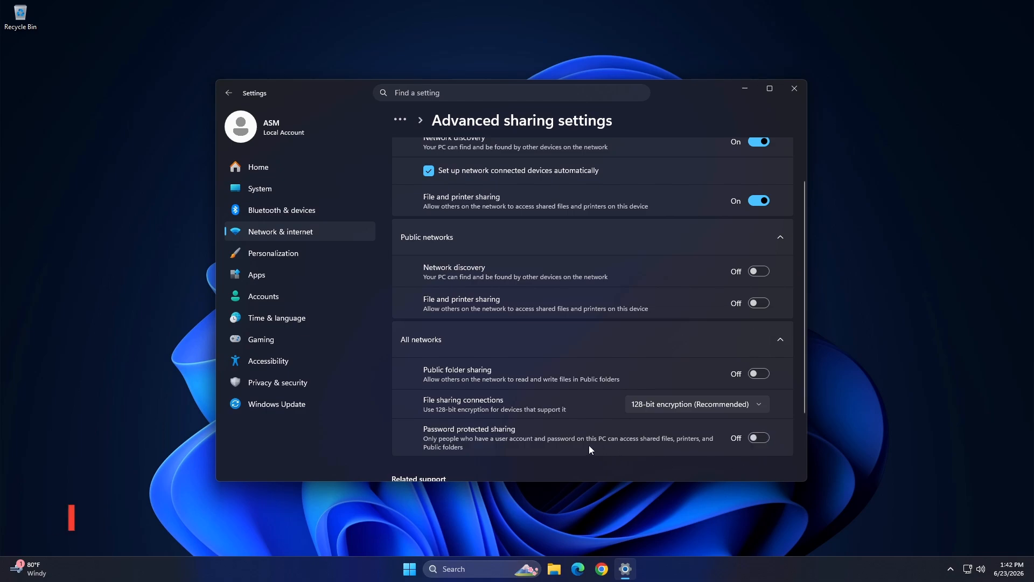
pyautogui.scroll(1, 590, 447)
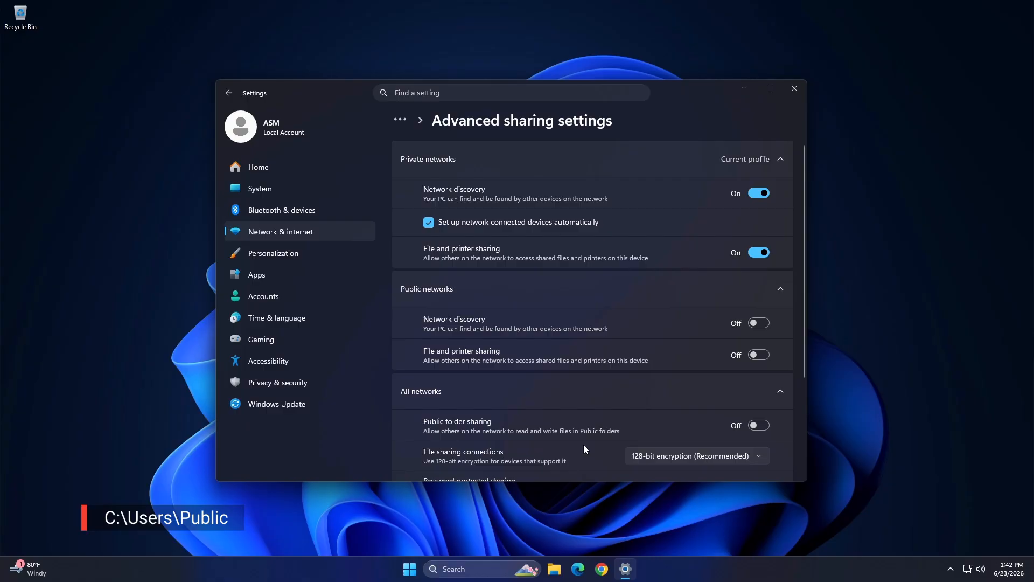
pyautogui.click(795, 89)
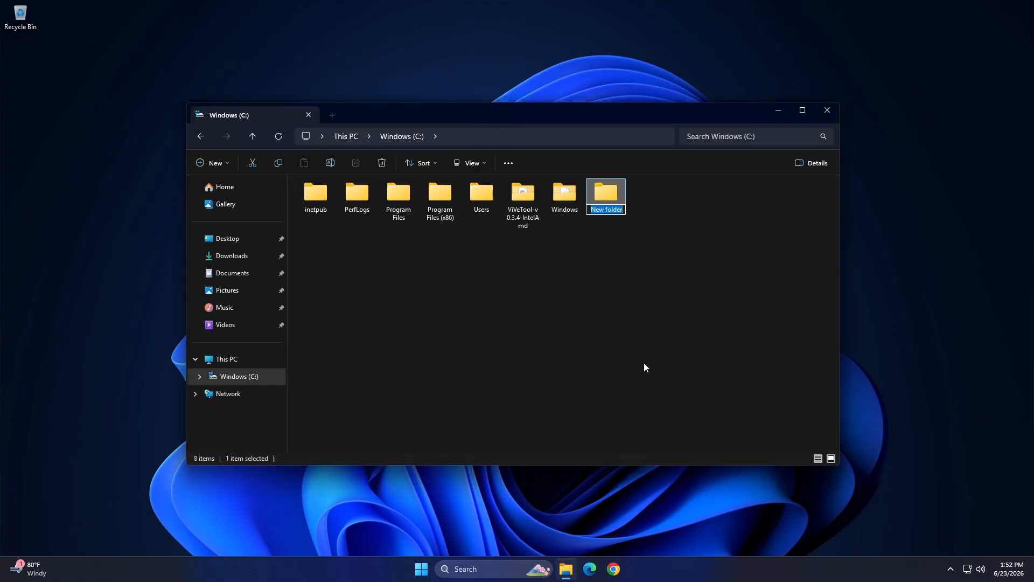
# Step: Name the new folder on drive C: ASMShare and open its sharing properties
pyautogui.write('ASMShare')
pyautogui.click(643, 363)
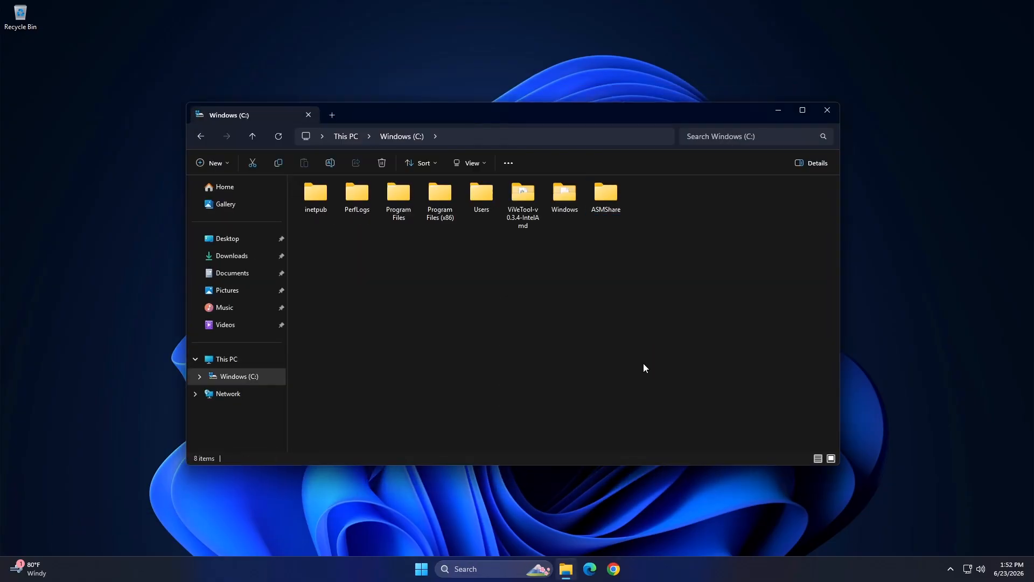
pyautogui.rightClick(608, 208)
pyautogui.click(661, 367)
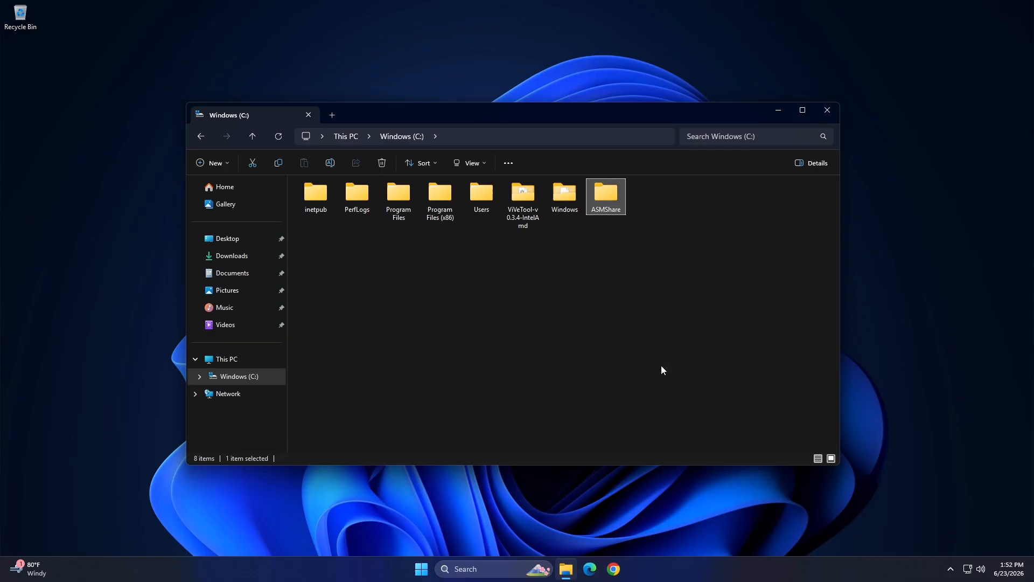
pyautogui.click(654, 231)
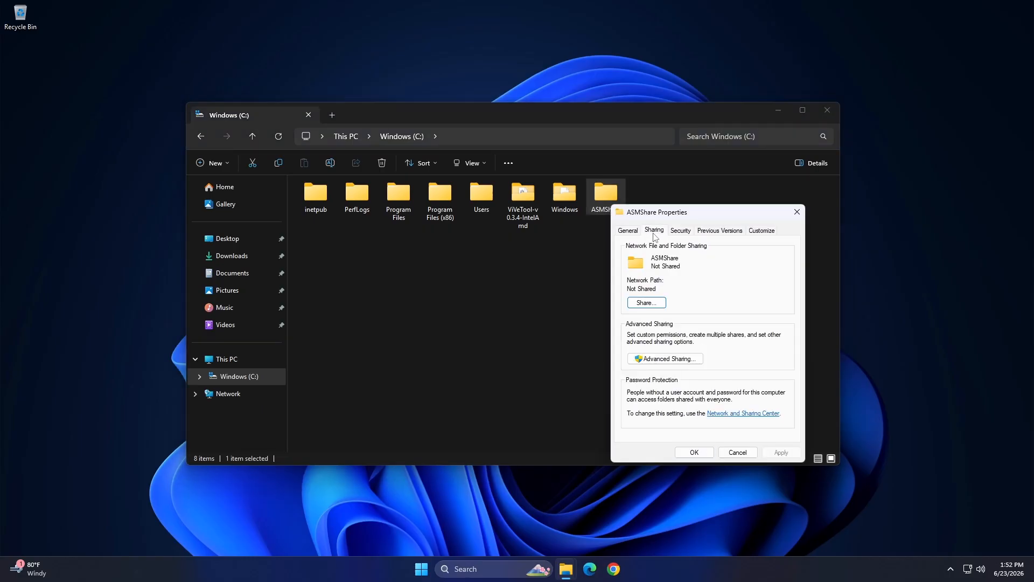
# Step: Share the ASMShare folder with Everyone at the Read/Write permission level and close its properties
pyautogui.click(646, 302)
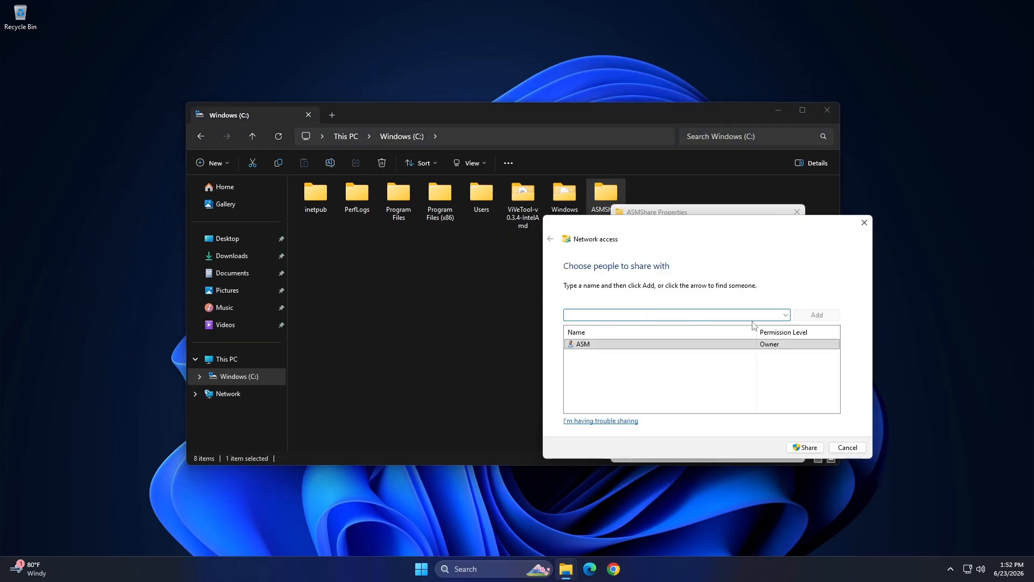
pyautogui.click(786, 314)
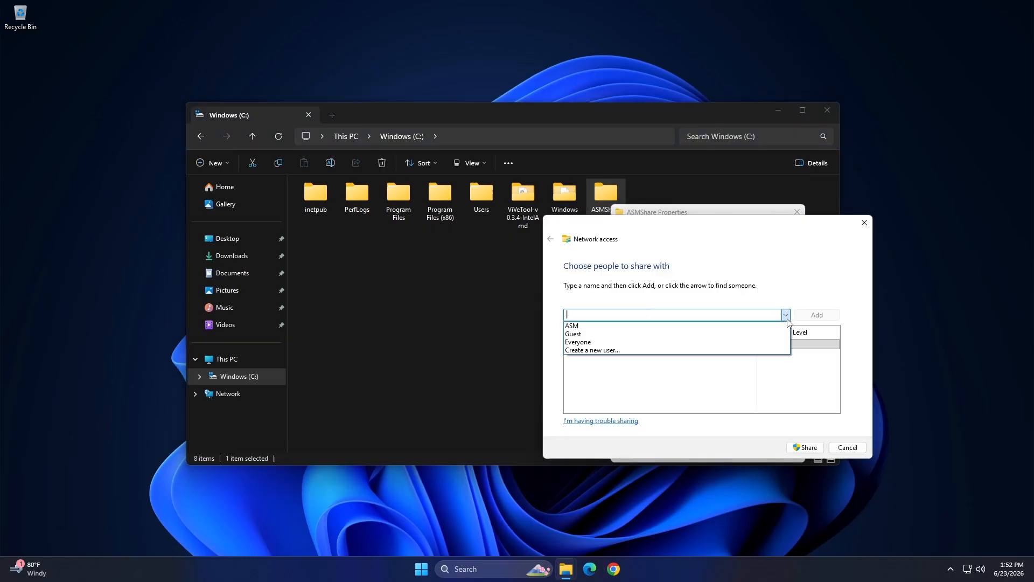
pyautogui.click(604, 343)
pyautogui.click(817, 315)
pyautogui.click(780, 354)
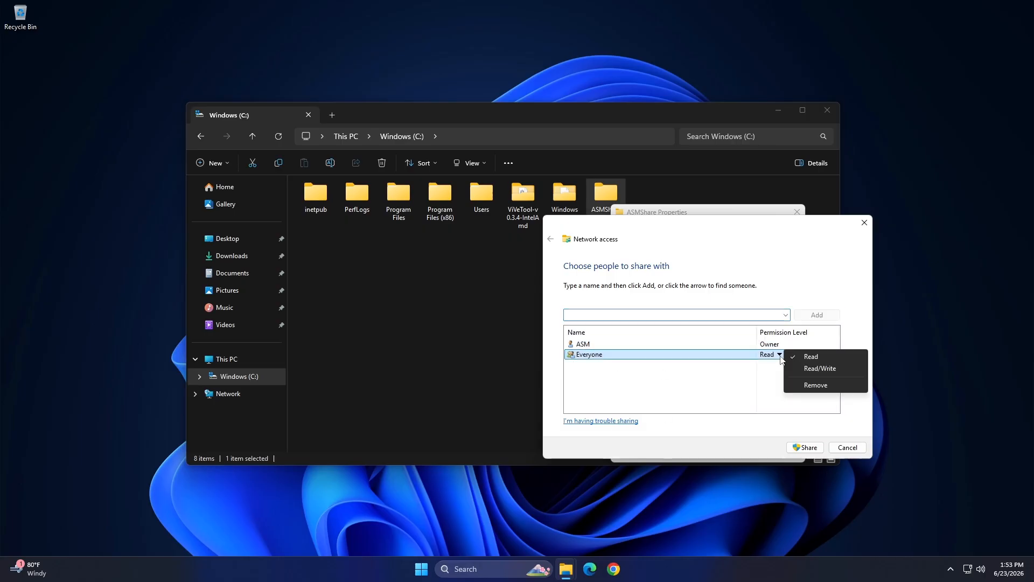
pyautogui.click(819, 368)
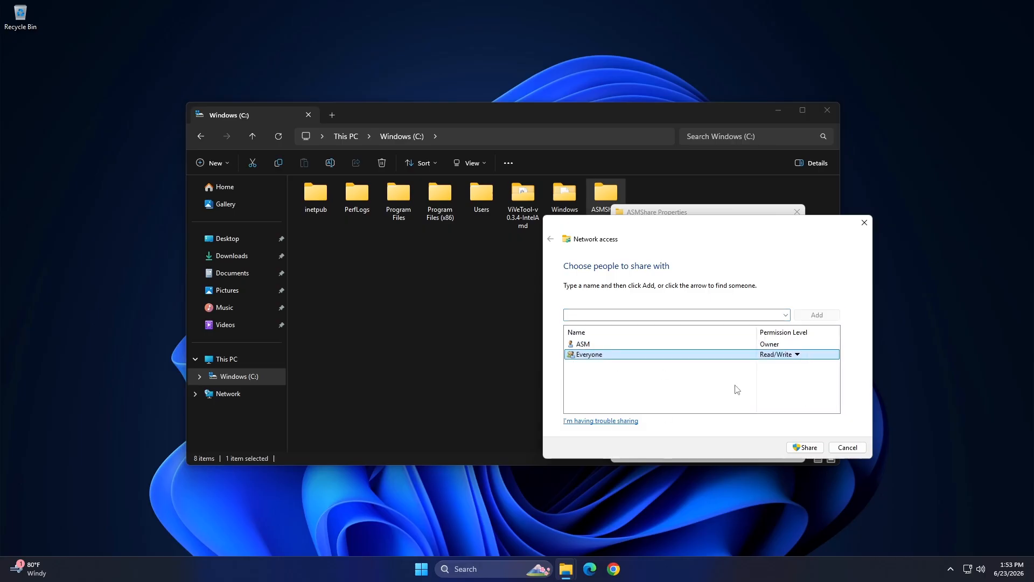
pyautogui.click(806, 448)
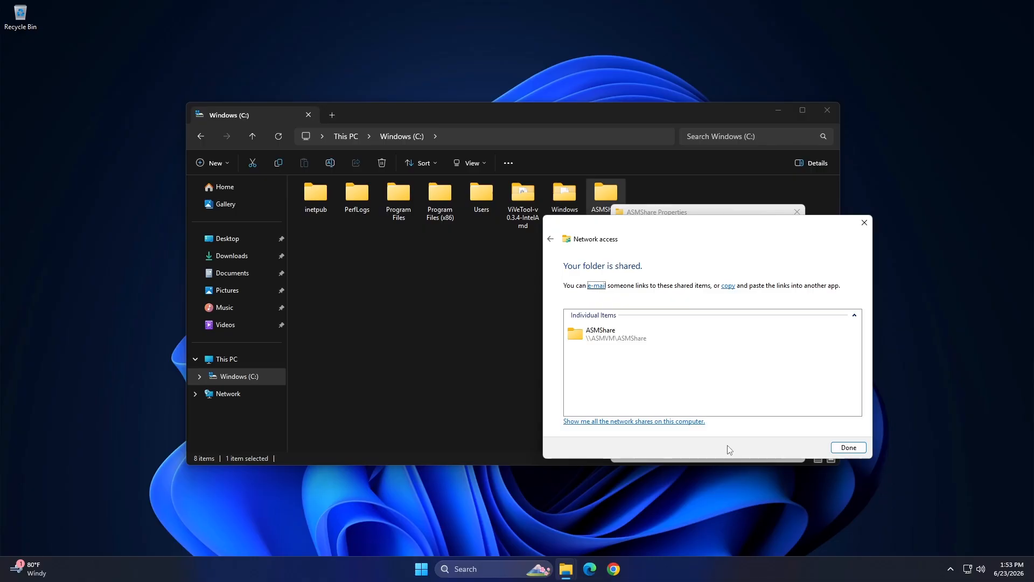
pyautogui.click(850, 447)
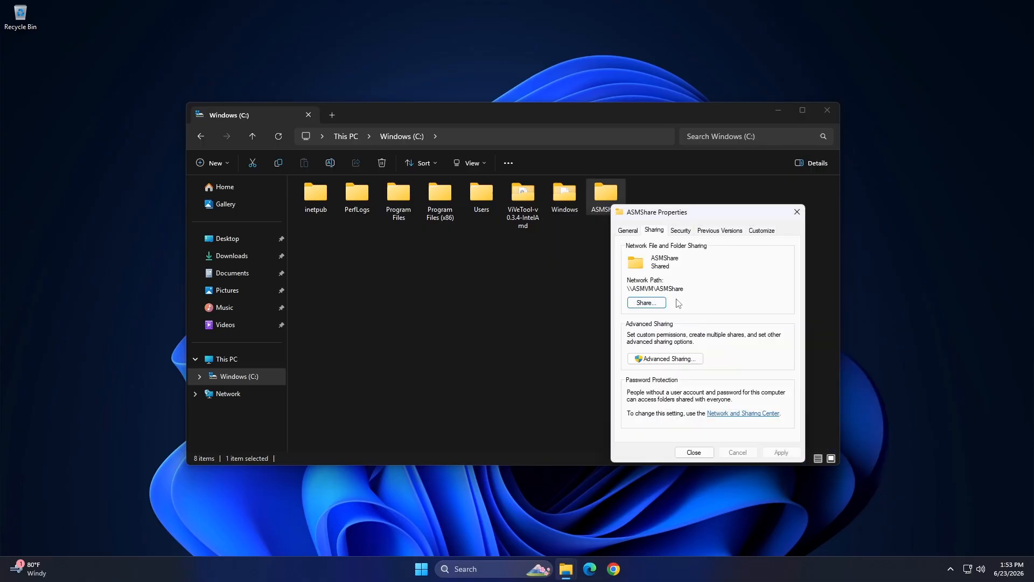
pyautogui.click(695, 452)
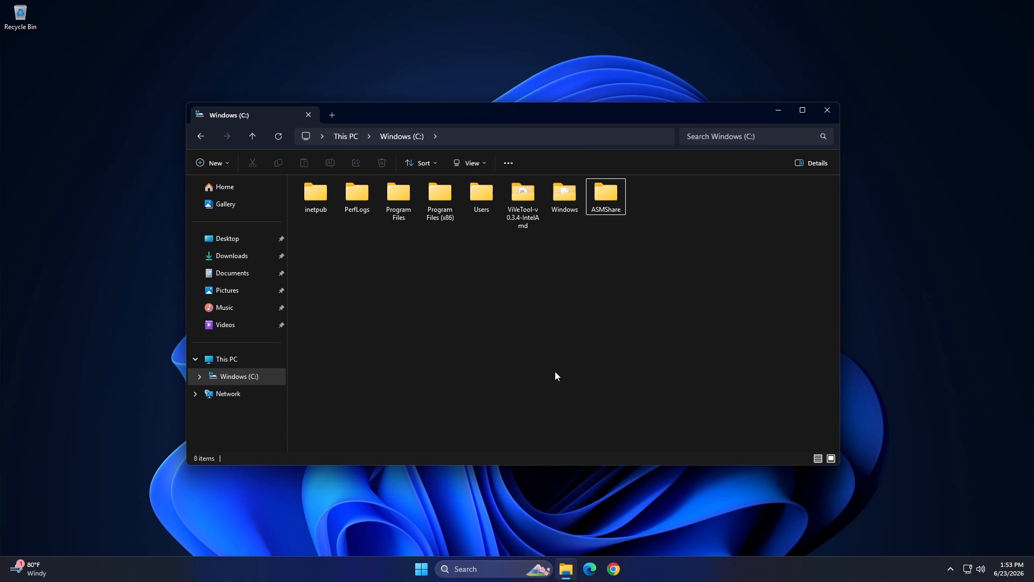
# Step: Minimize File Explorer and run fsmgmt.msc to open the Shared Folders console
pyautogui.click(568, 569)
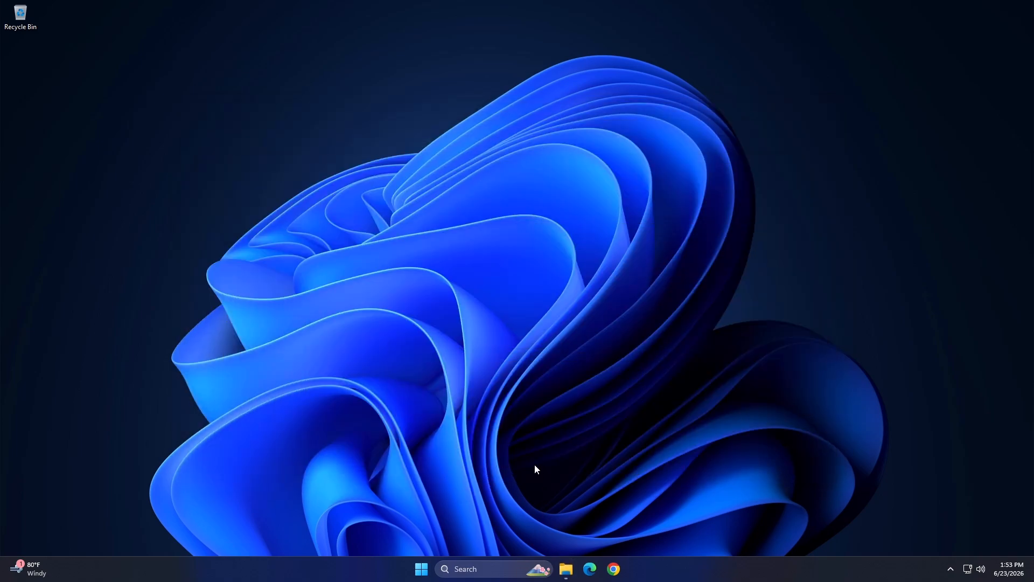
pyautogui.rightClick(421, 569)
pyautogui.click(414, 496)
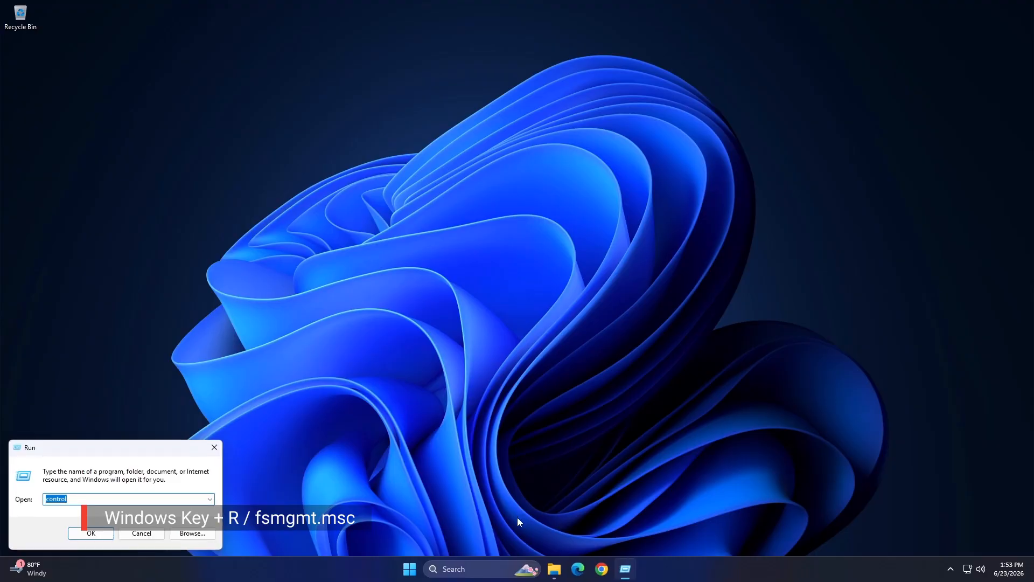
pyautogui.write('fsmgmt.msc')
pyautogui.press('Return')
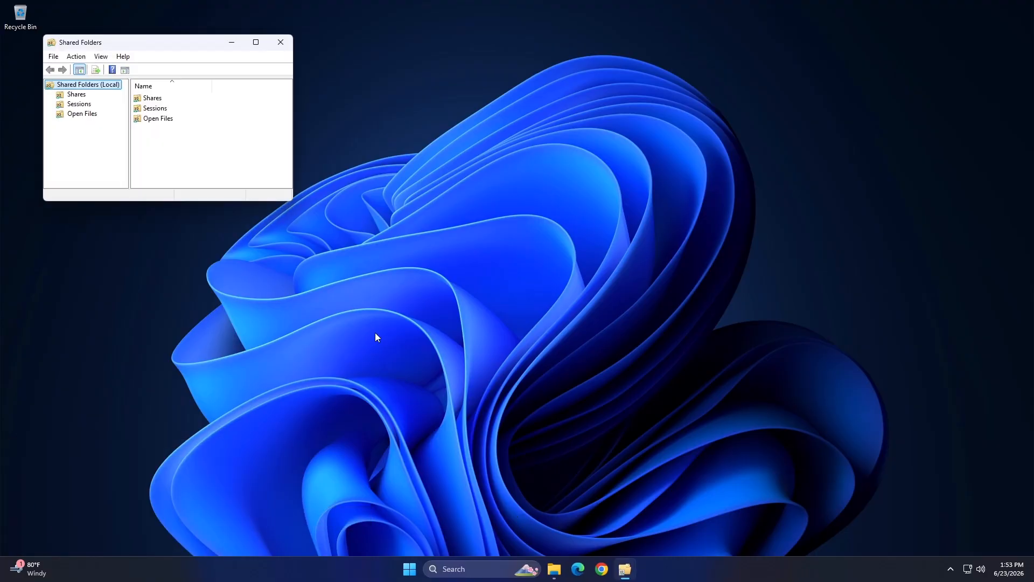
# Step: Check the ASMShare entry in the list of shares and close the Shared Folders console
pyautogui.click(72, 97)
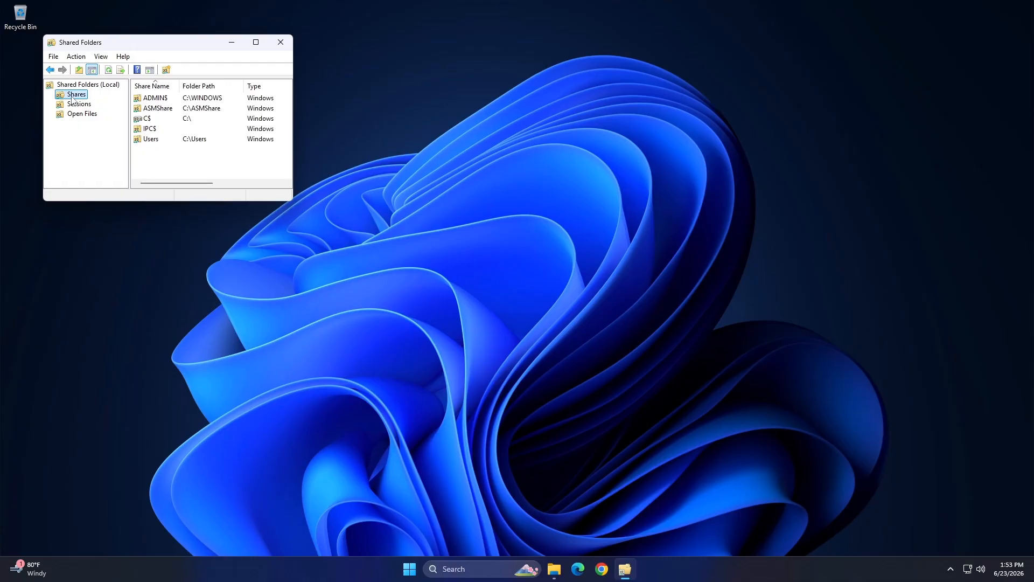
pyautogui.click(150, 109)
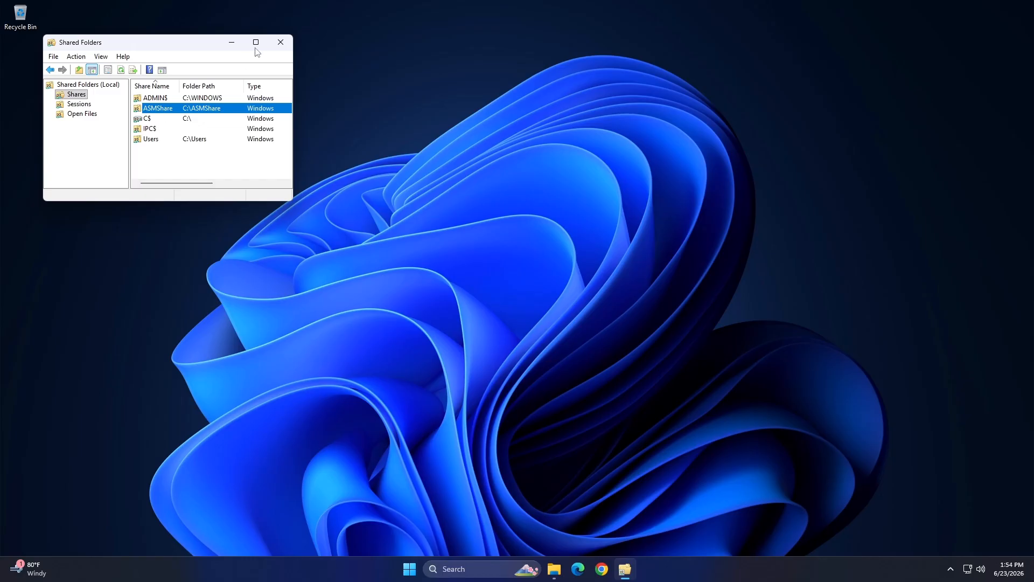
pyautogui.click(281, 42)
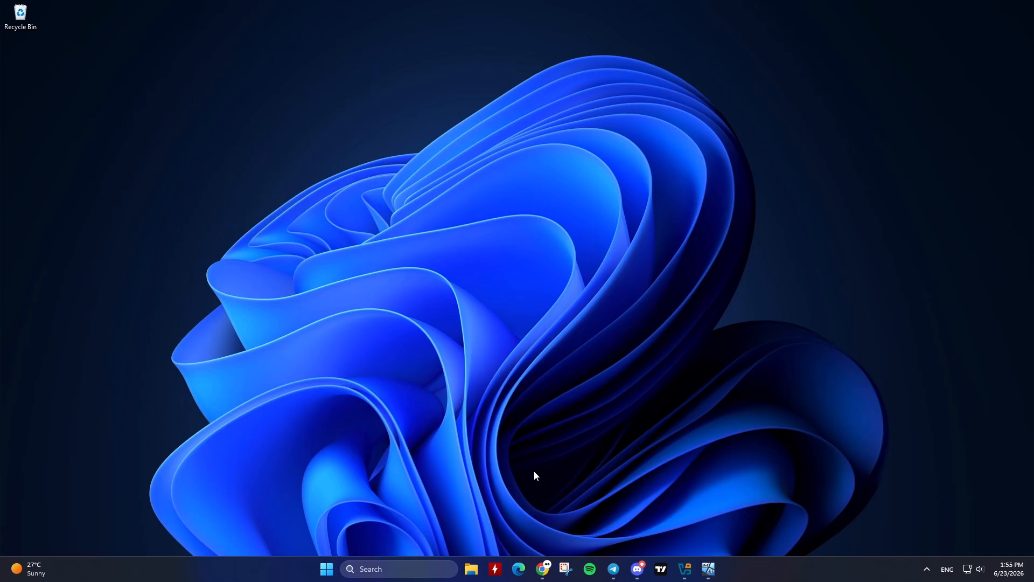
# Step: Open the network path \\ASMVM\ASMShare in a new File Explorer window
pyautogui.press('super+e')
pyautogui.hotkey('ctrl', 'l')
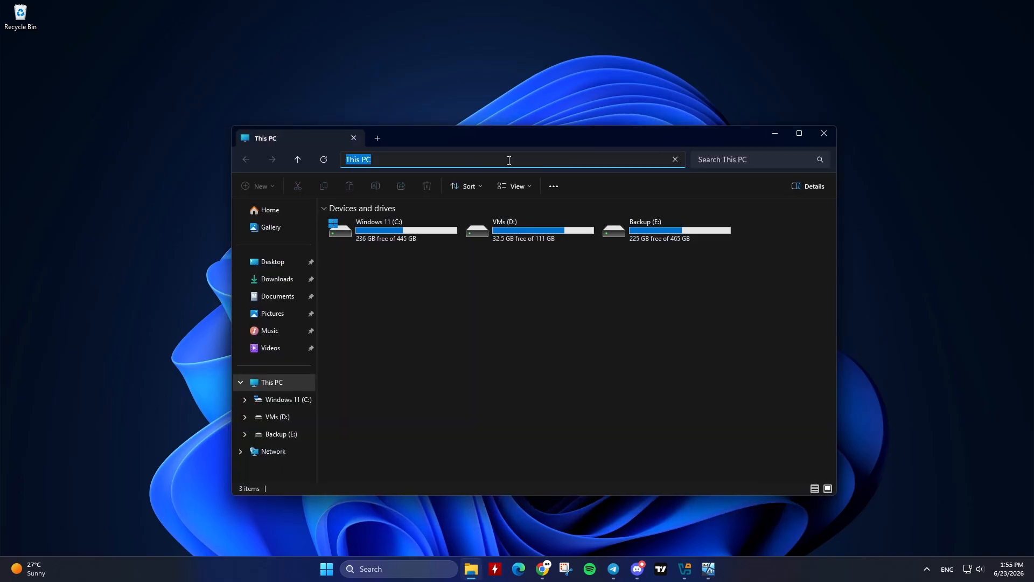
pyautogui.write('\\\\ASMVM\\ASMShare')
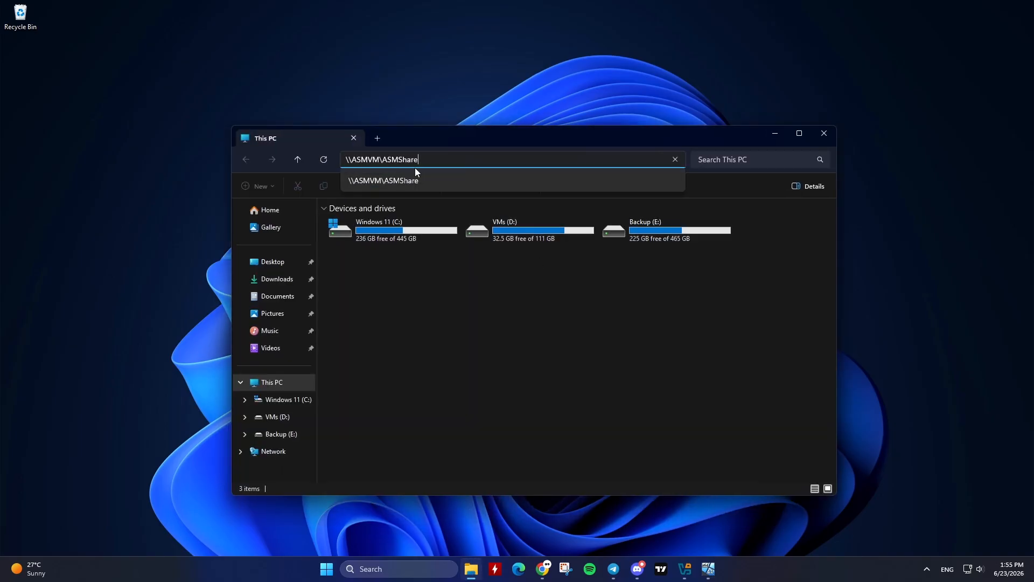
pyautogui.press('Return')
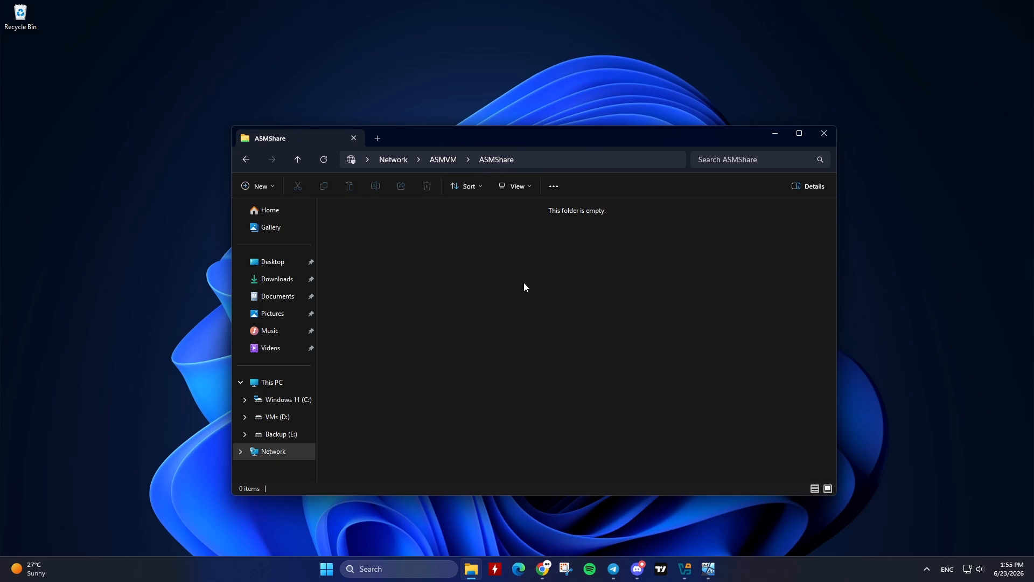
# Step: Create a text document named Test.txt in the shared ASMShare folder and minimize File Explorer
pyautogui.rightClick(524, 282)
pyautogui.moveTo(566, 368)
pyautogui.click(711, 472)
pyautogui.write('Test.txt')
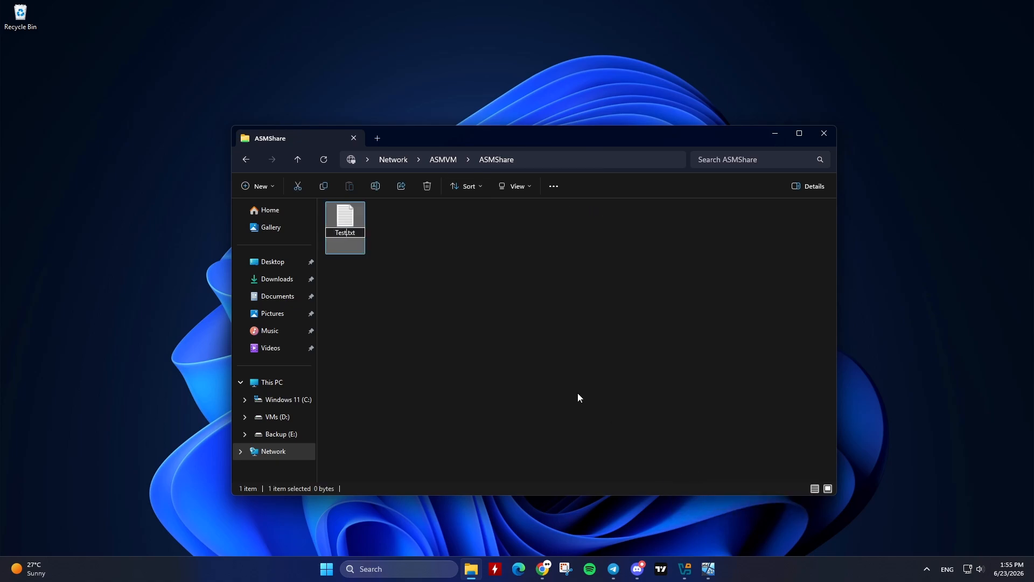
pyautogui.click(564, 382)
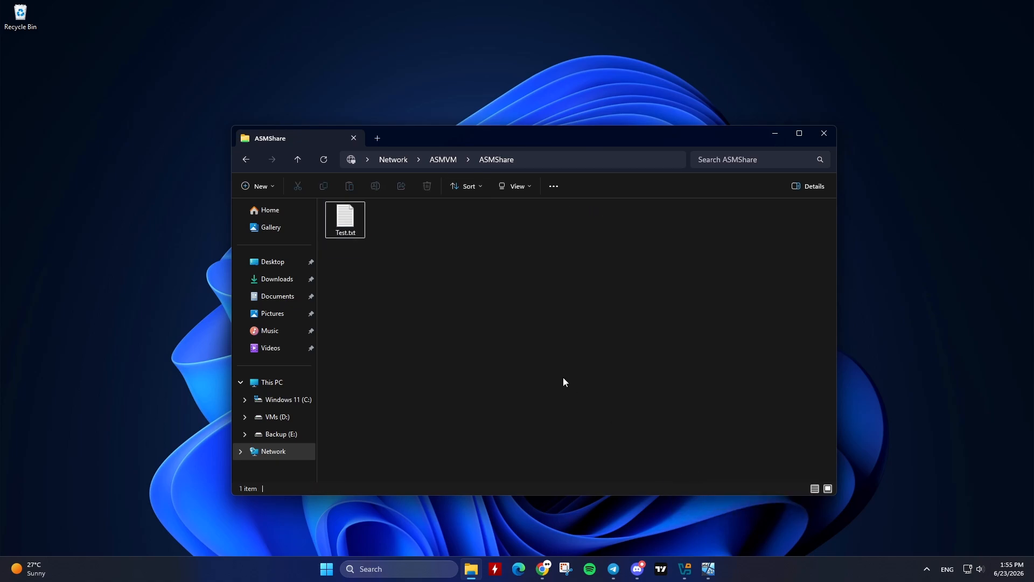
pyautogui.click(775, 133)
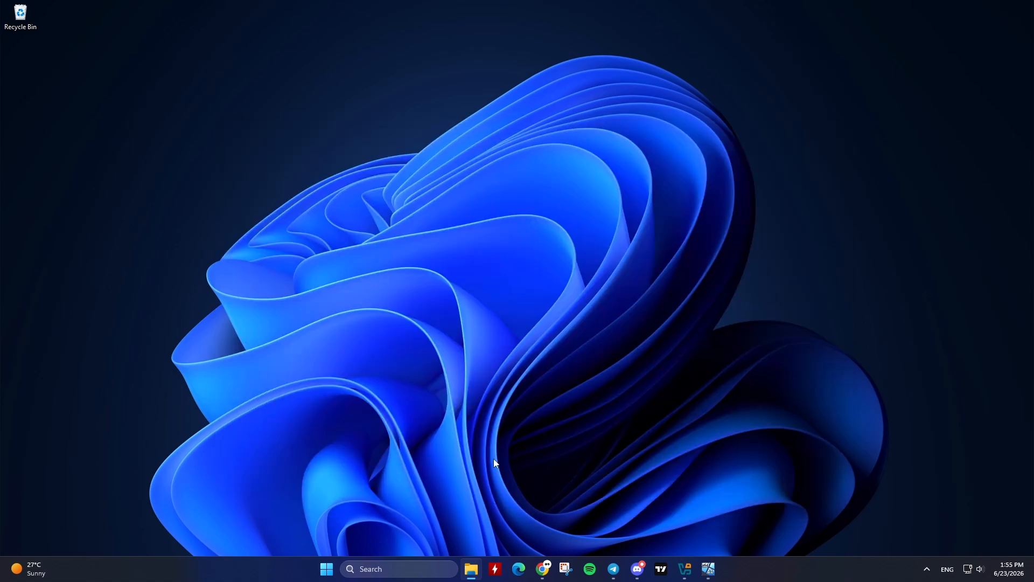
# Step: Open the shared folder \\ASMVM\ASMShare with the Run command, check its contents and close the folder window
pyautogui.rightClick(326, 569)
pyautogui.click(328, 504)
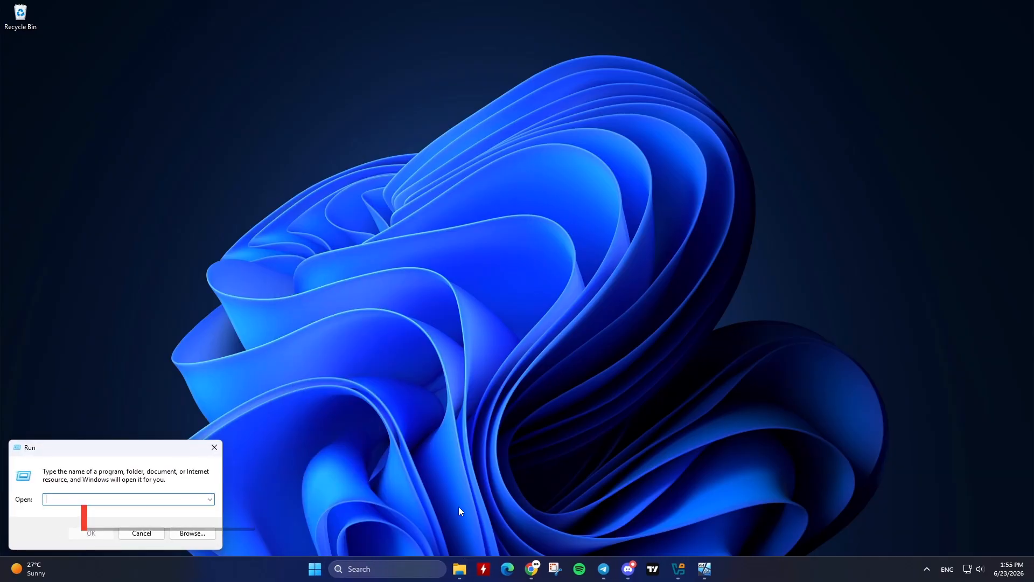
pyautogui.write('\\ASMVM\\ASMShare')
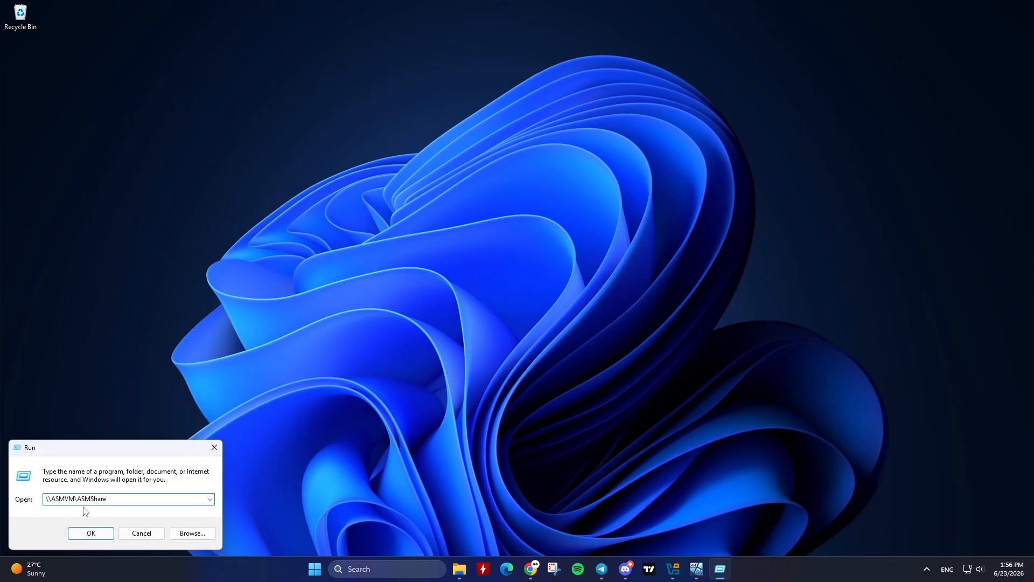
pyautogui.click(107, 533)
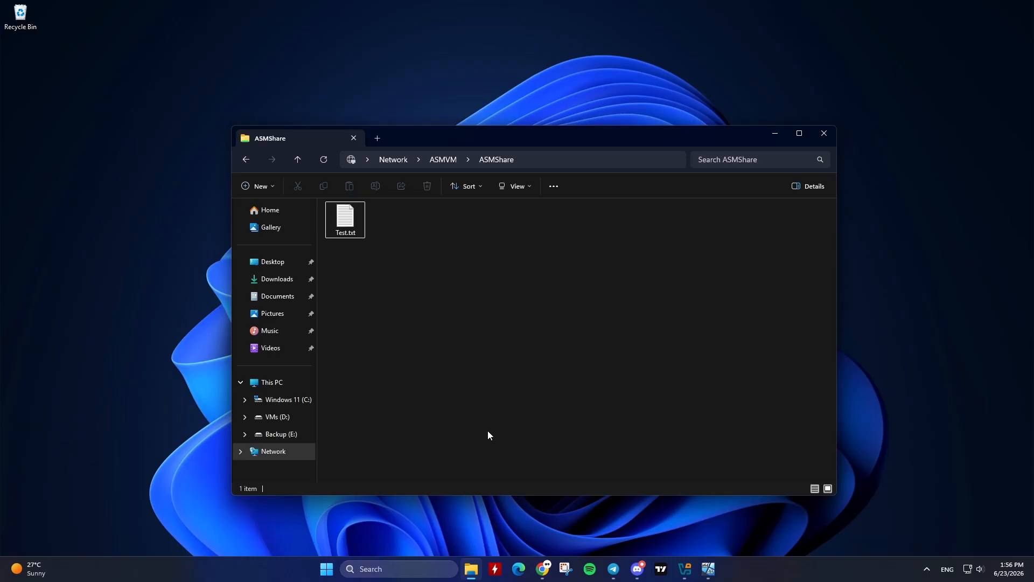
pyautogui.click(824, 139)
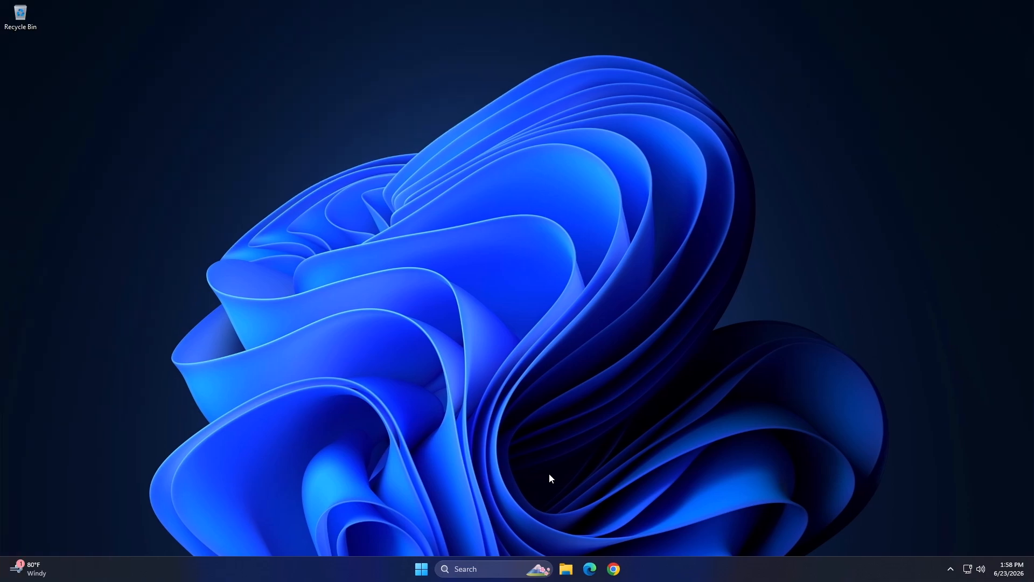
# Step: On the sharing computer, open the ASMShare folder on drive C: and check for the Test.txt file
pyautogui.click(567, 570)
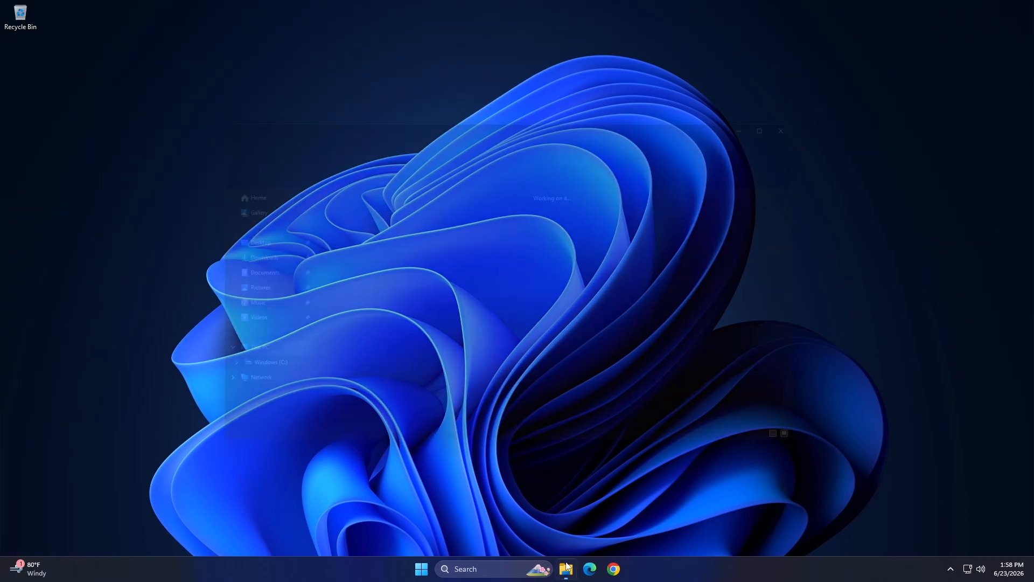
pyautogui.doubleClick(379, 215)
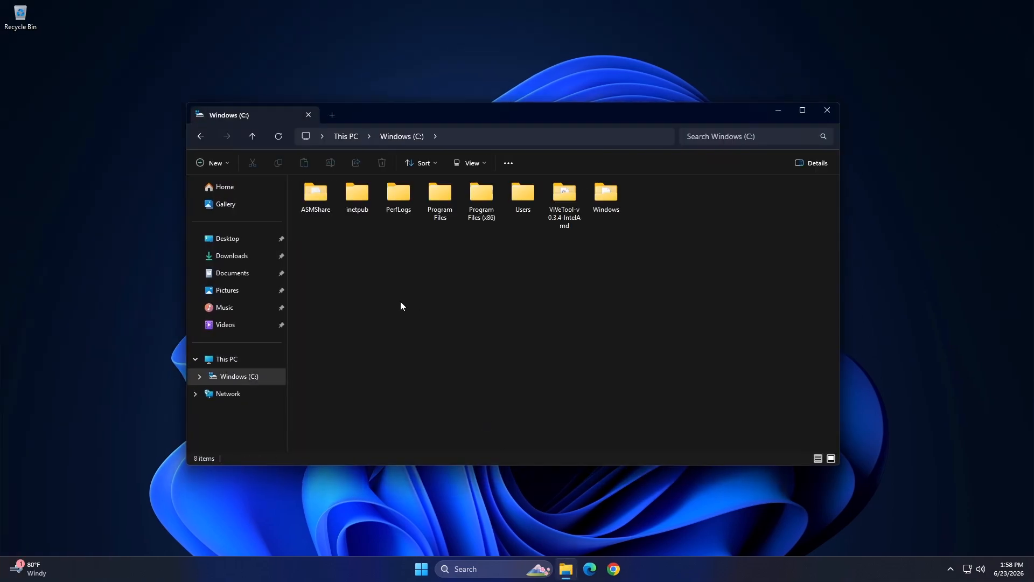
pyautogui.click(316, 208)
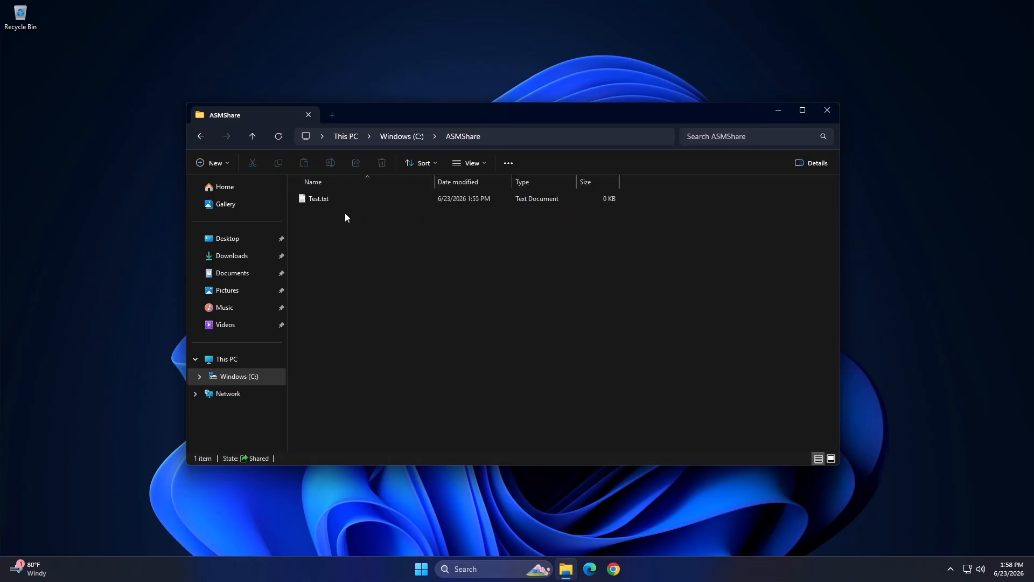
pyautogui.click(335, 205)
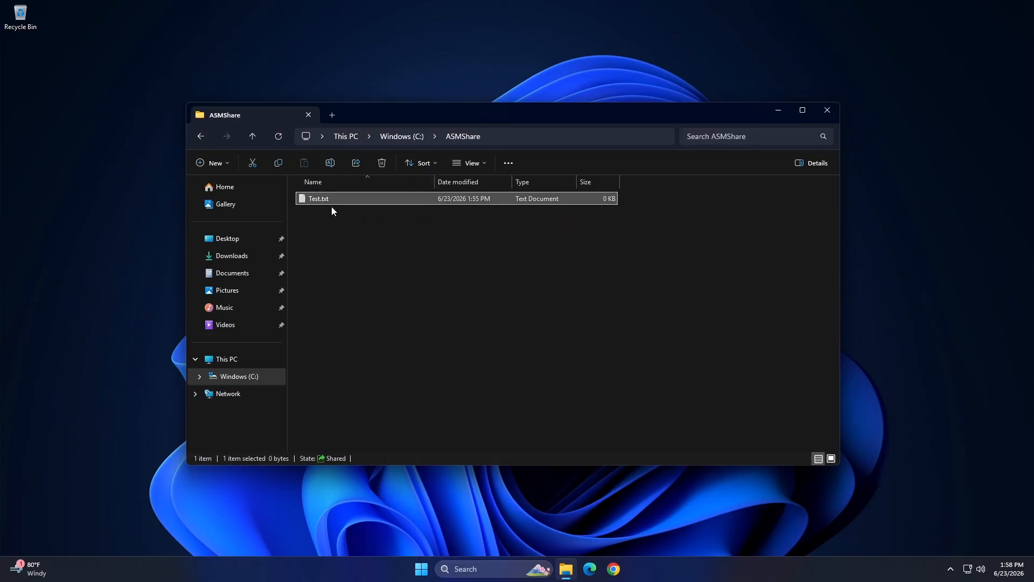
pyautogui.click(478, 300)
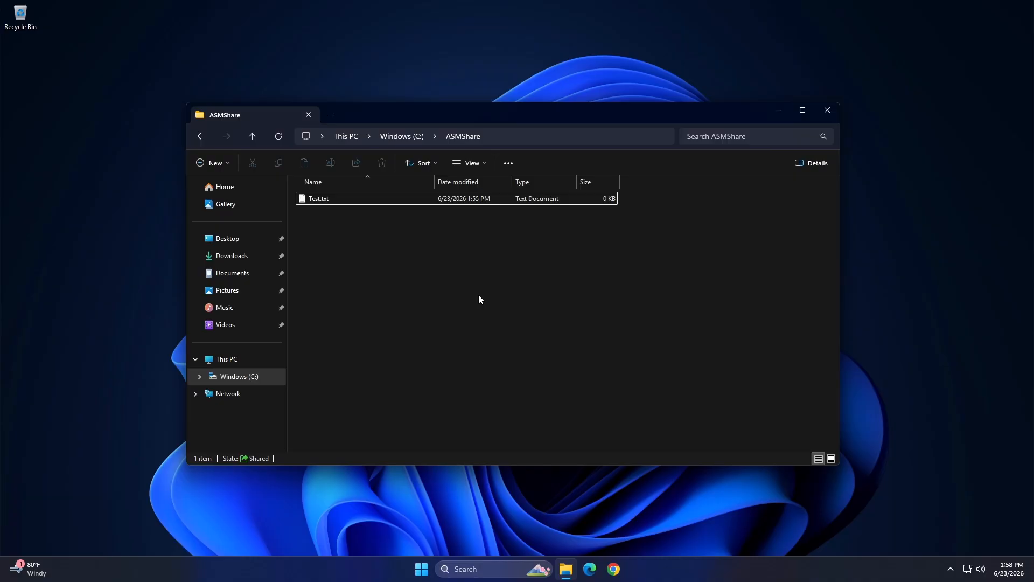
# Step: Return to drive C:, permanently delete the ASMShare folder and close File Explorer
pyautogui.hotkey('alt', 'Left')
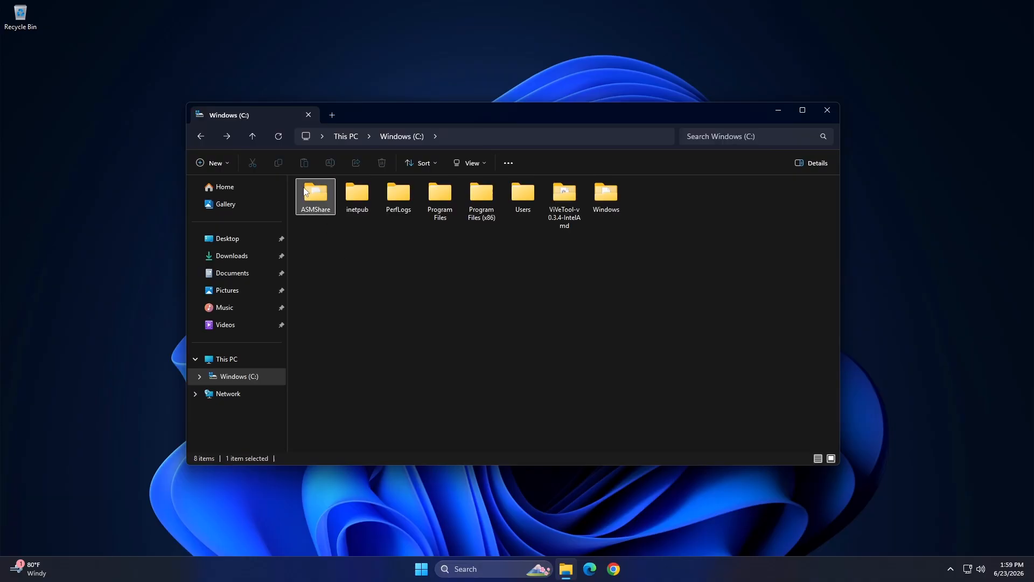
pyautogui.hotkey('shift', 'Delete')
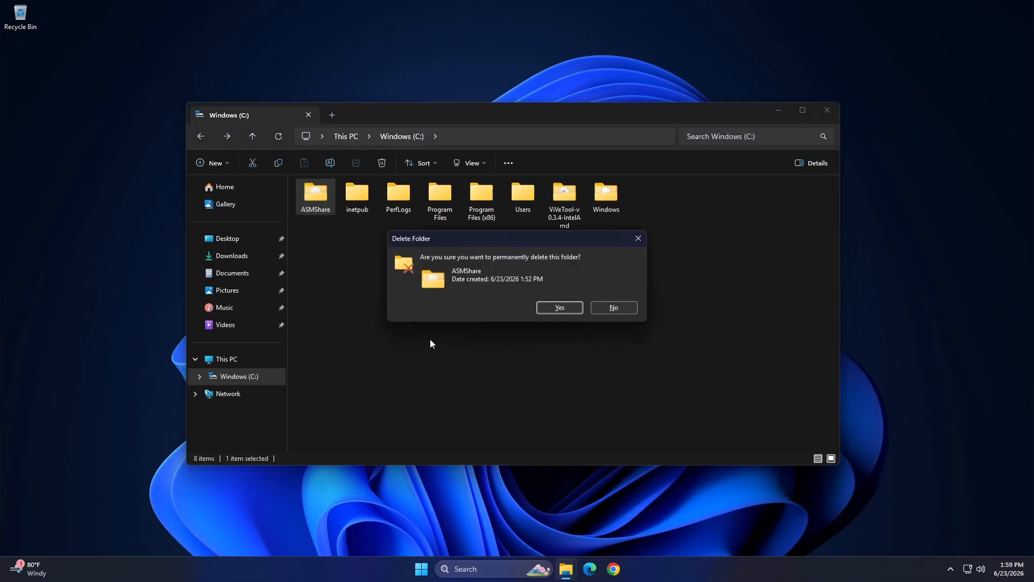
pyautogui.click(559, 308)
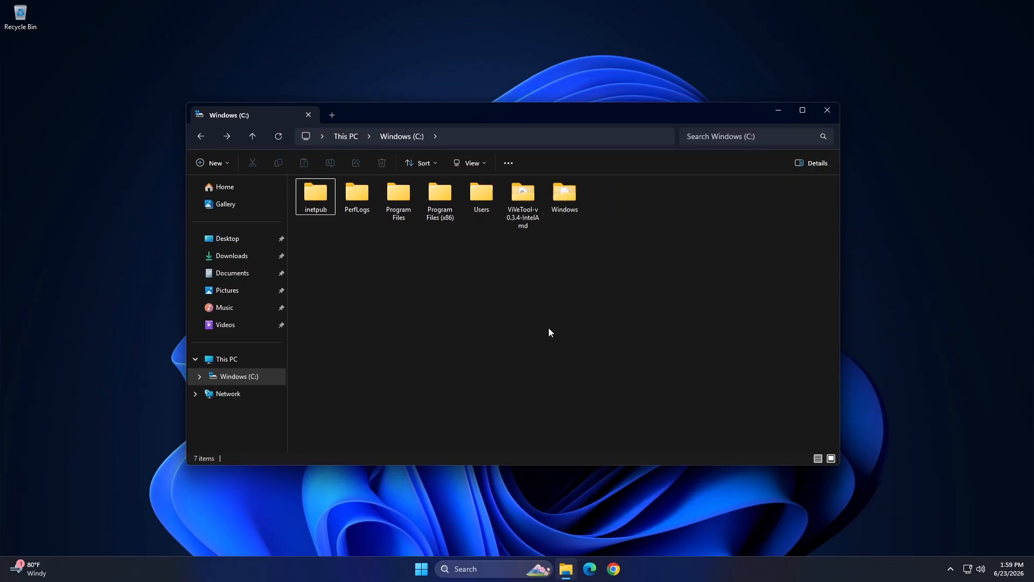
pyautogui.click(828, 110)
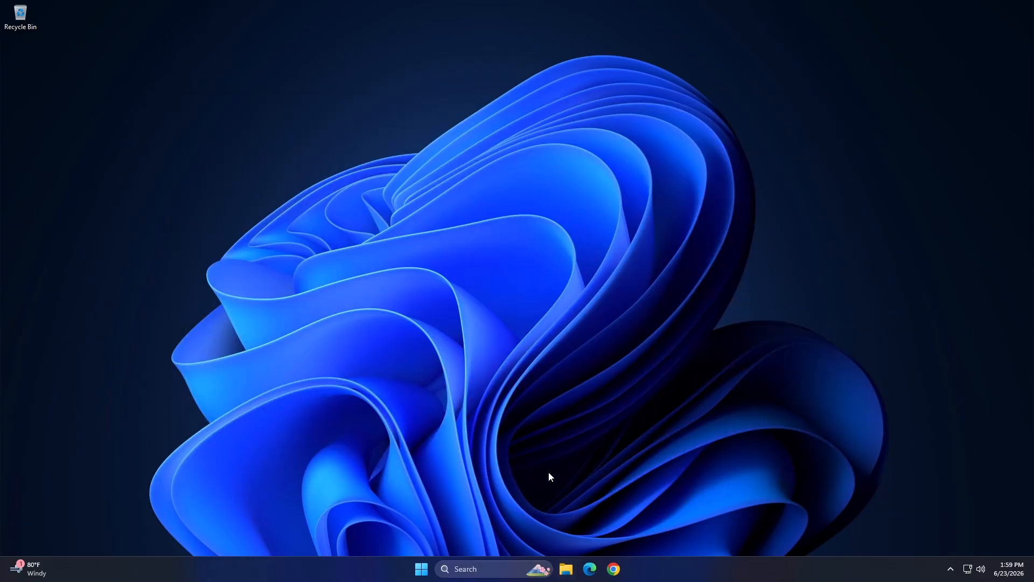